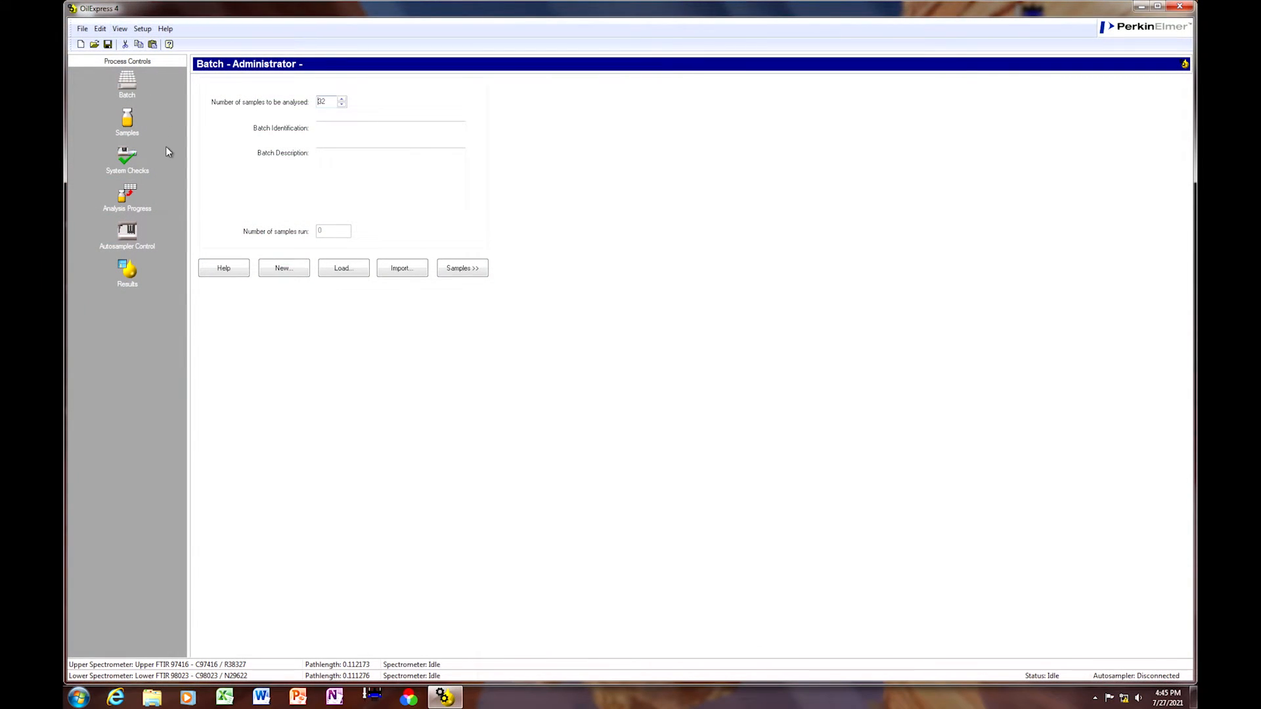
Step: Show the Autosampler Setup dialog via Setup > Instrument and choose fixed sampling heights
{"action": "left_click", "coordinate": [141, 28]}
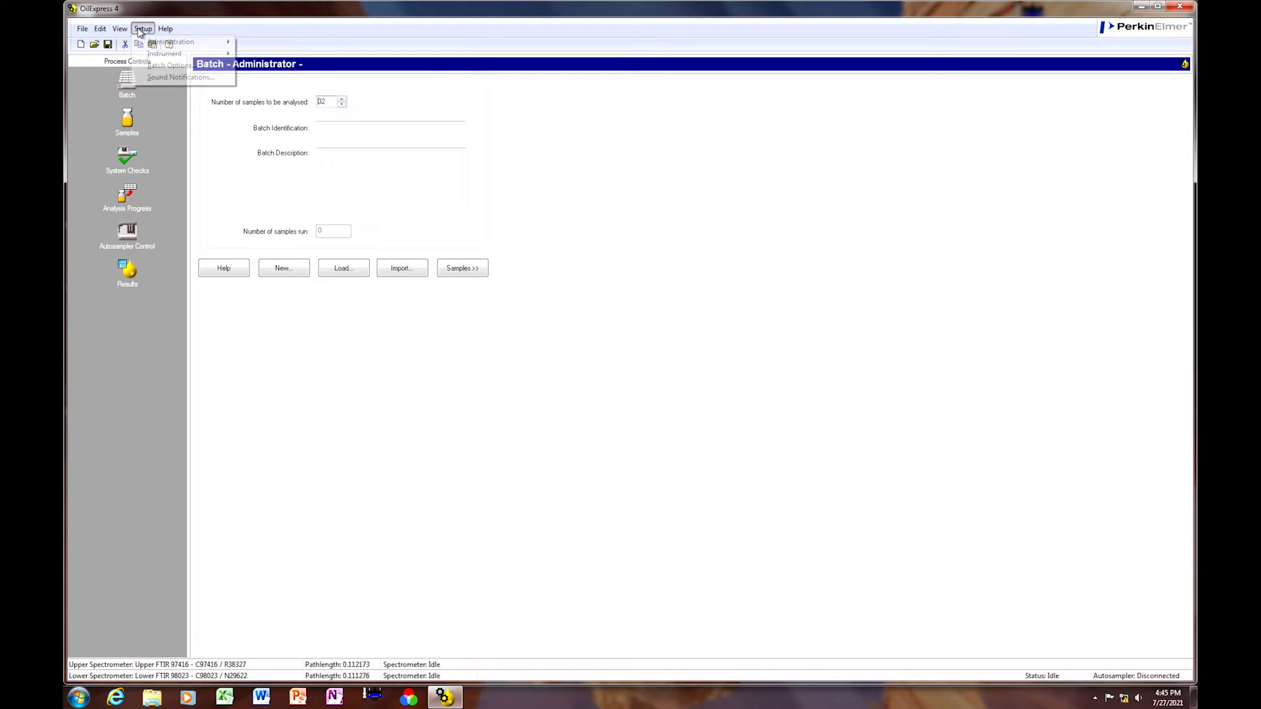
{"action": "mouse_move", "coordinate": [165, 54]}
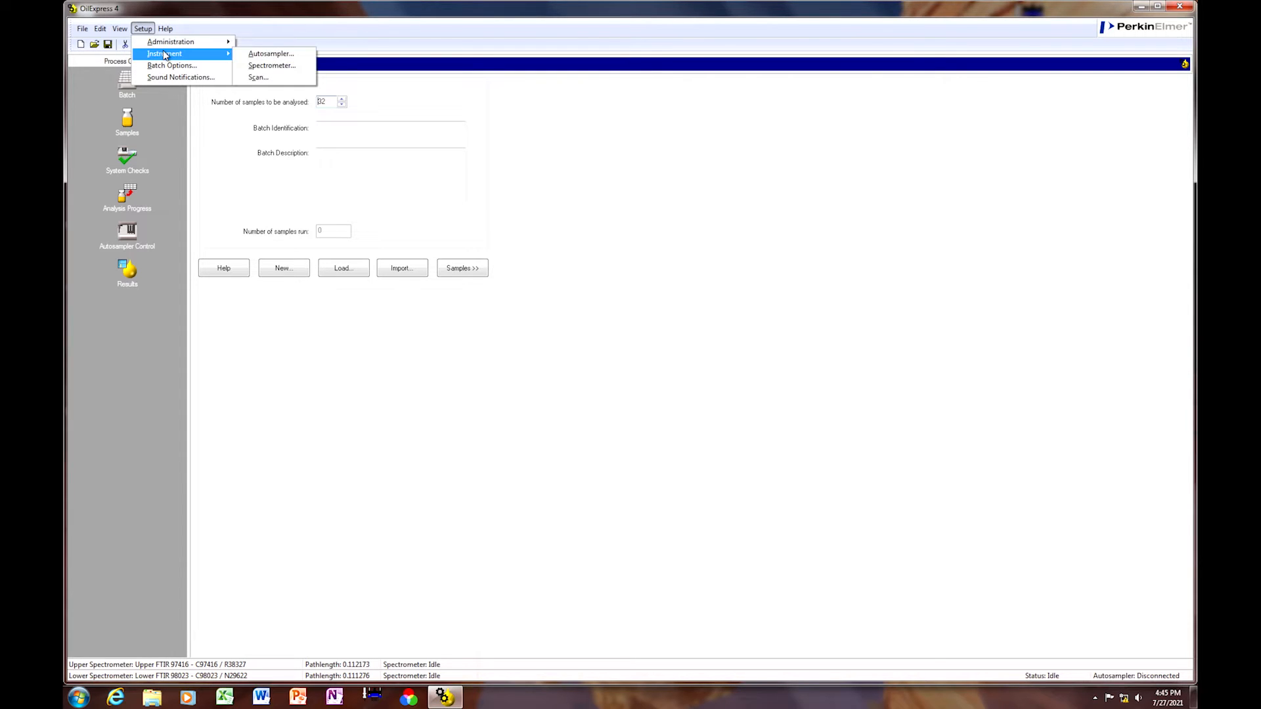
{"action": "left_click", "coordinate": [258, 56]}
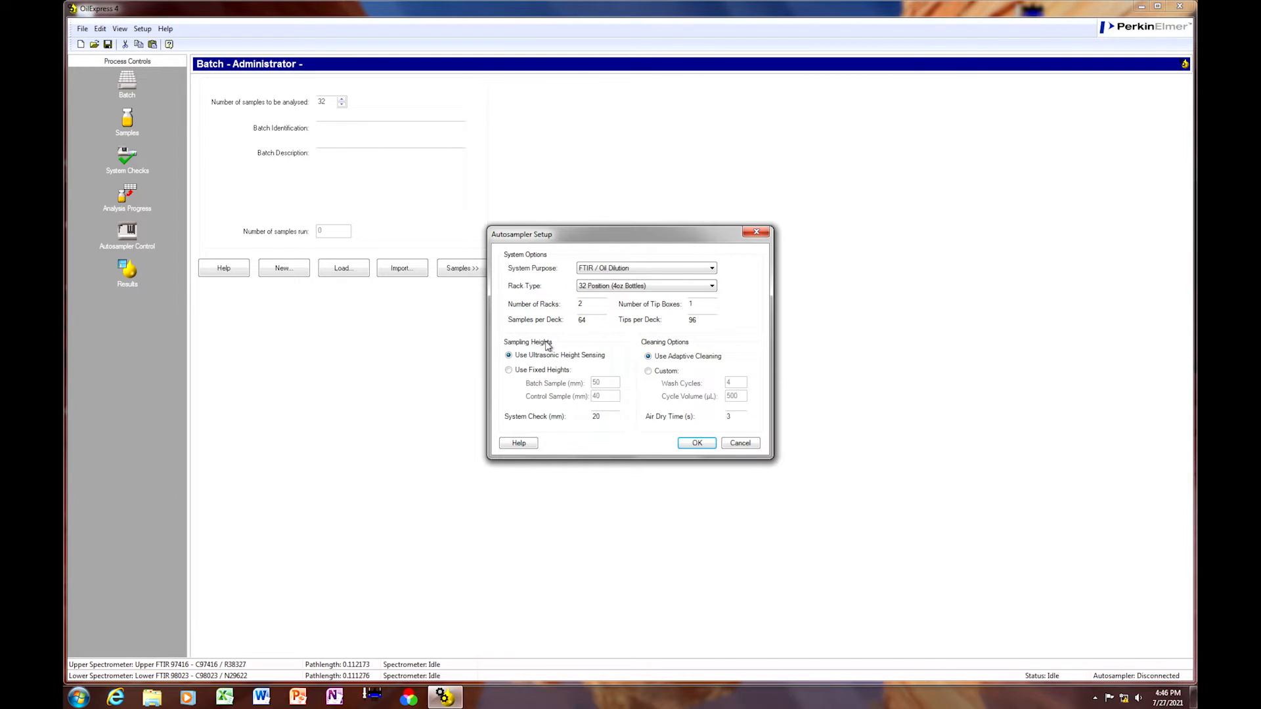
{"action": "left_click", "coordinate": [509, 371]}
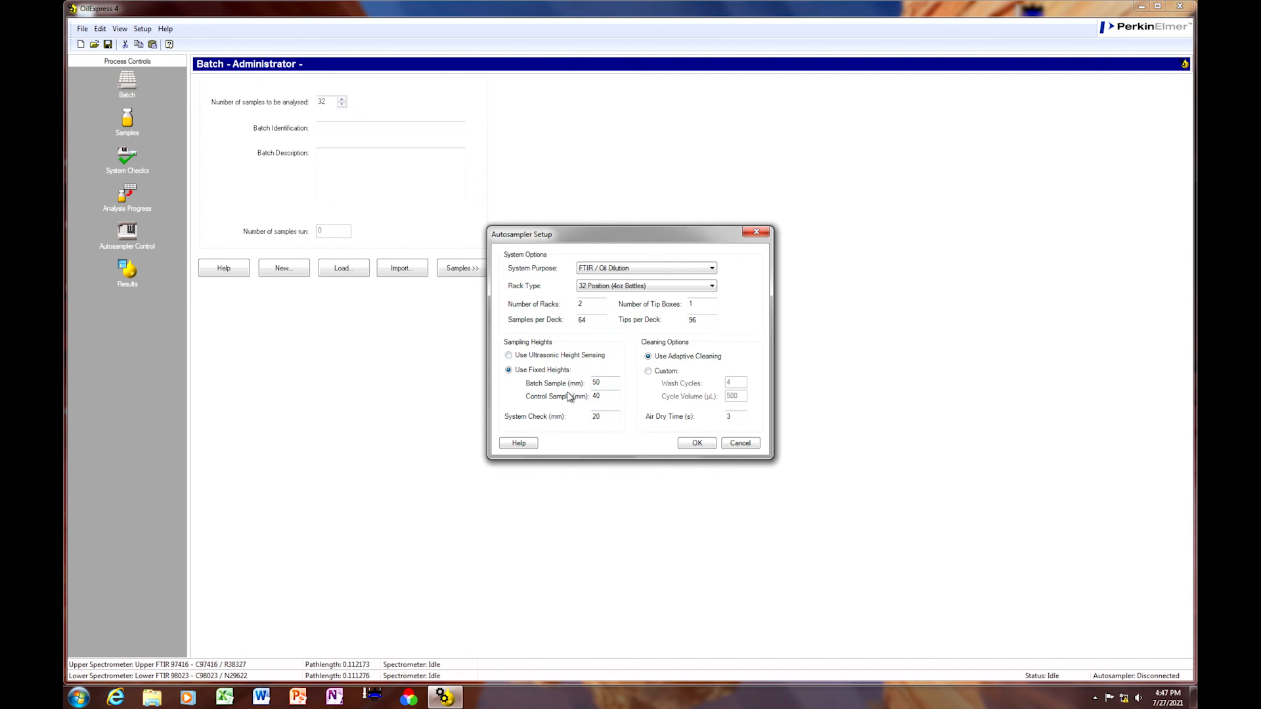
Step: Set Sampling Heights to Use Ultrasonic Height Sensing instead of fixed heights
{"action": "left_click", "coordinate": [509, 356]}
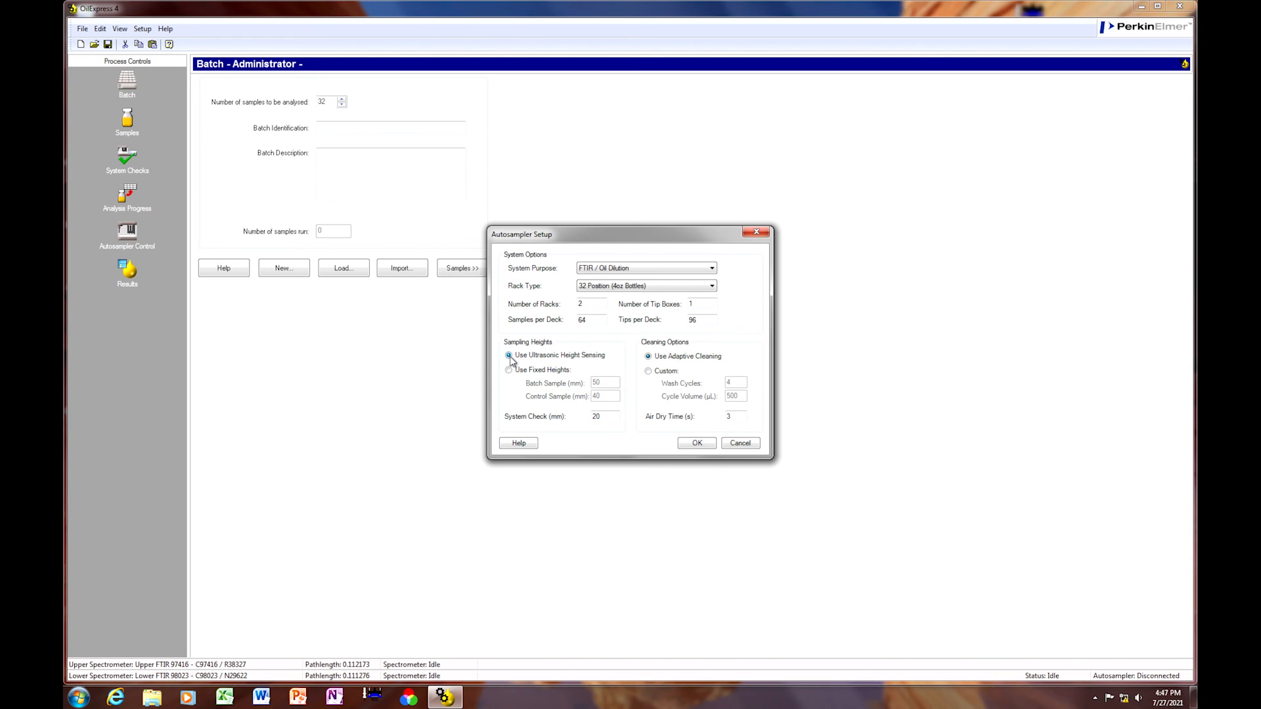